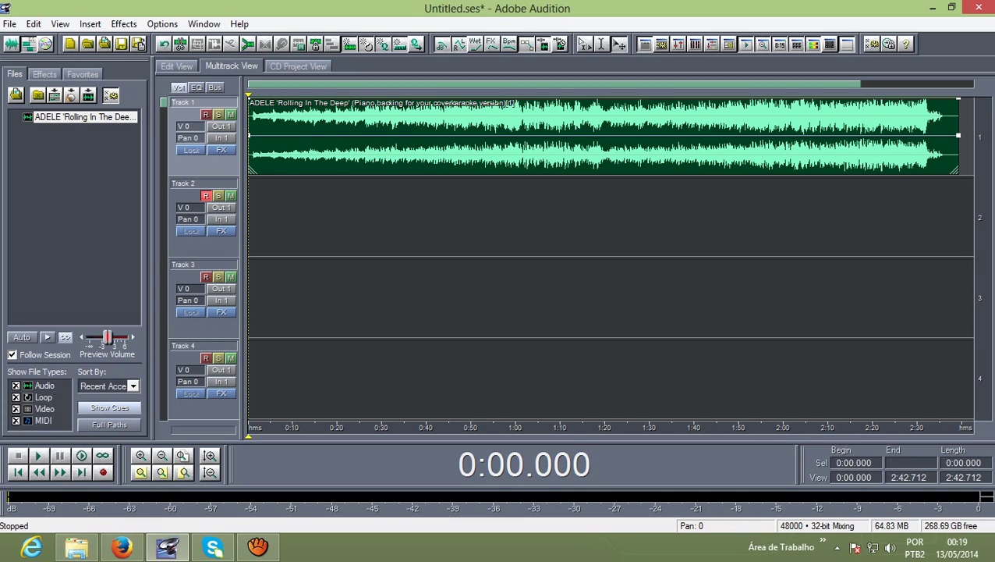
# - Record a first vocal take of about 14 seconds onto Track 2 over the backing track
pyautogui.press('F12')
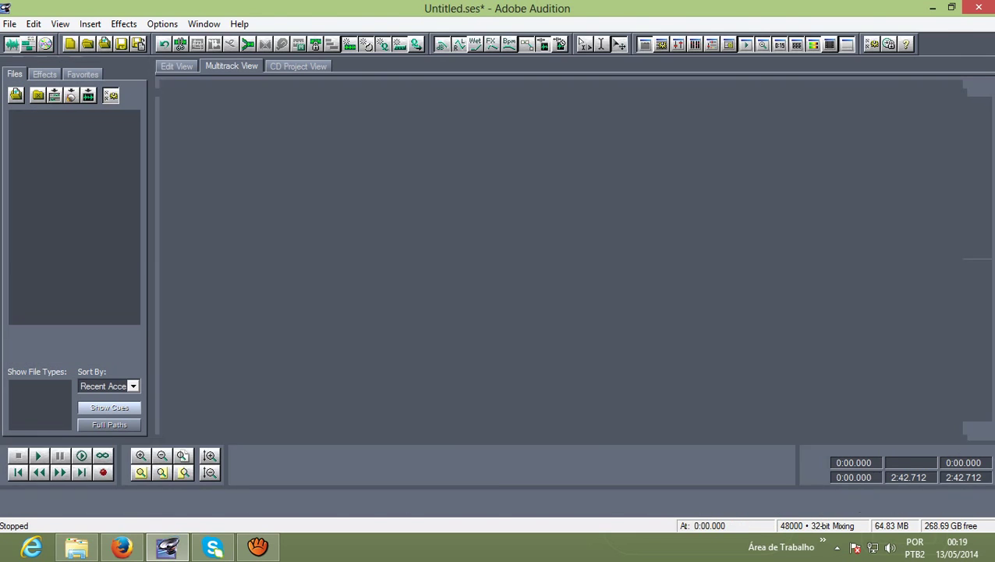
pyautogui.press('F12')
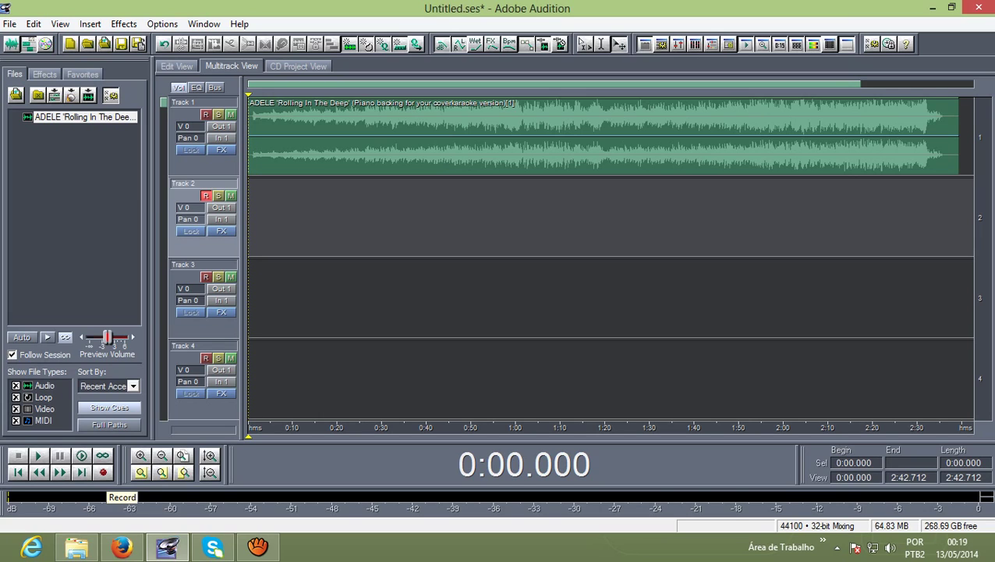
pyautogui.click(103, 472)
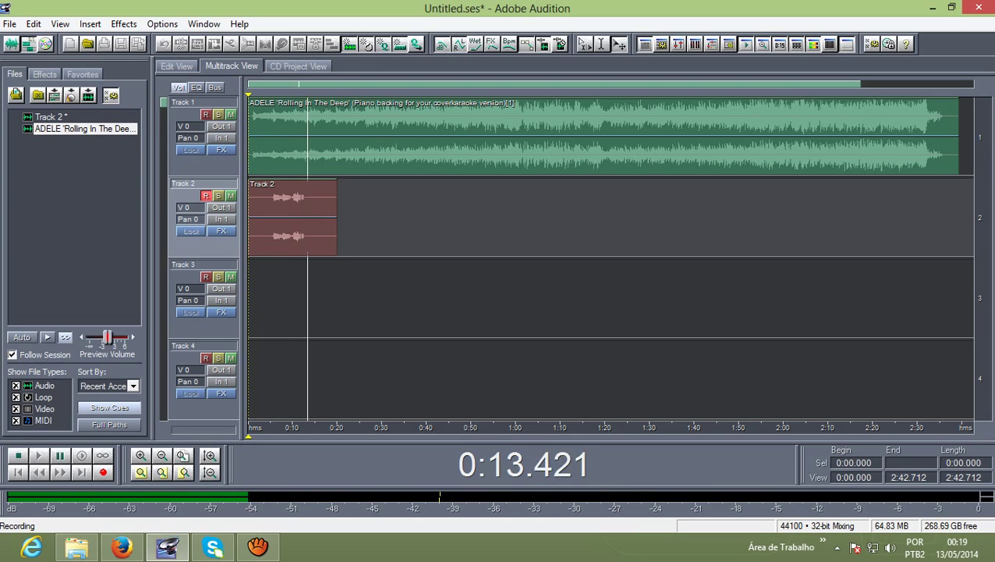
pyautogui.press('space')
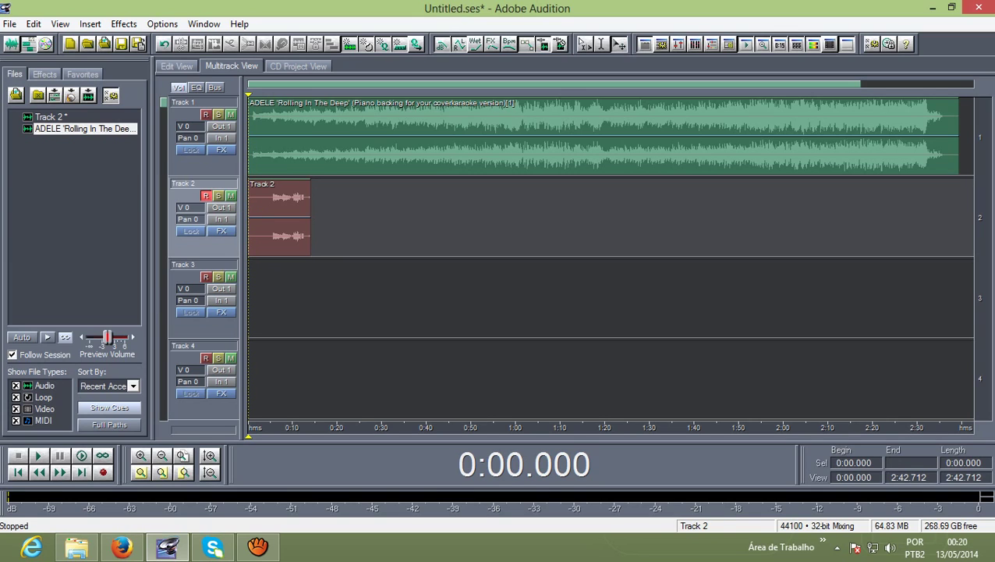
# - Mute Track 2 and record a second vocal take of about 13 seconds onto Track 3, armed instead of Track 2
pyautogui.click(279, 214)
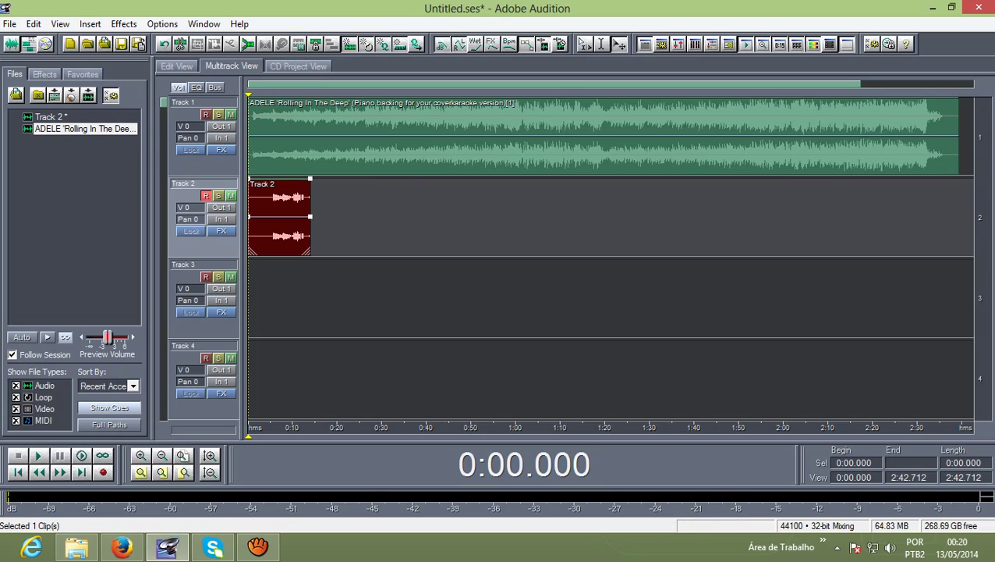
pyautogui.click(231, 196)
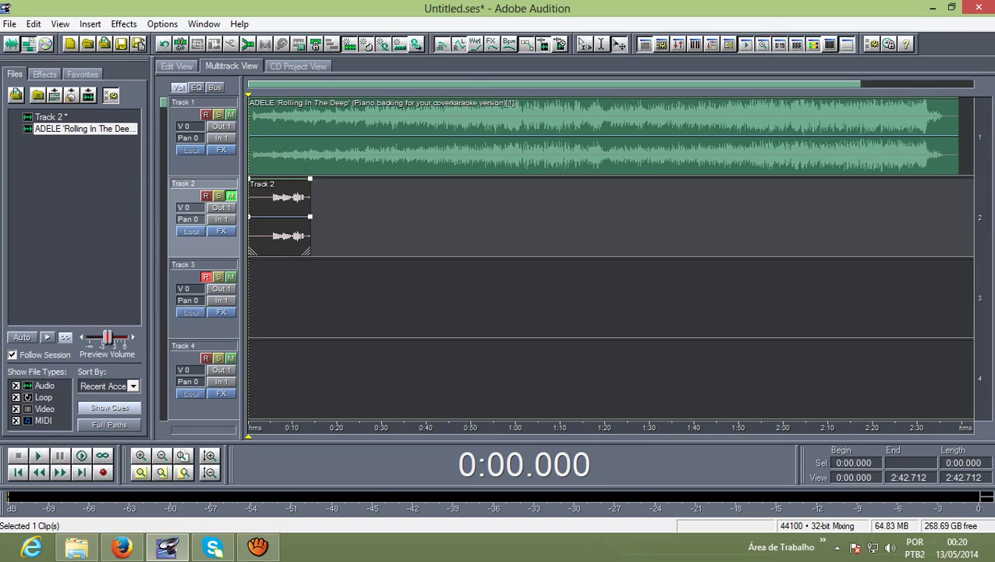
pyautogui.hotkey('ctrl', 'space')
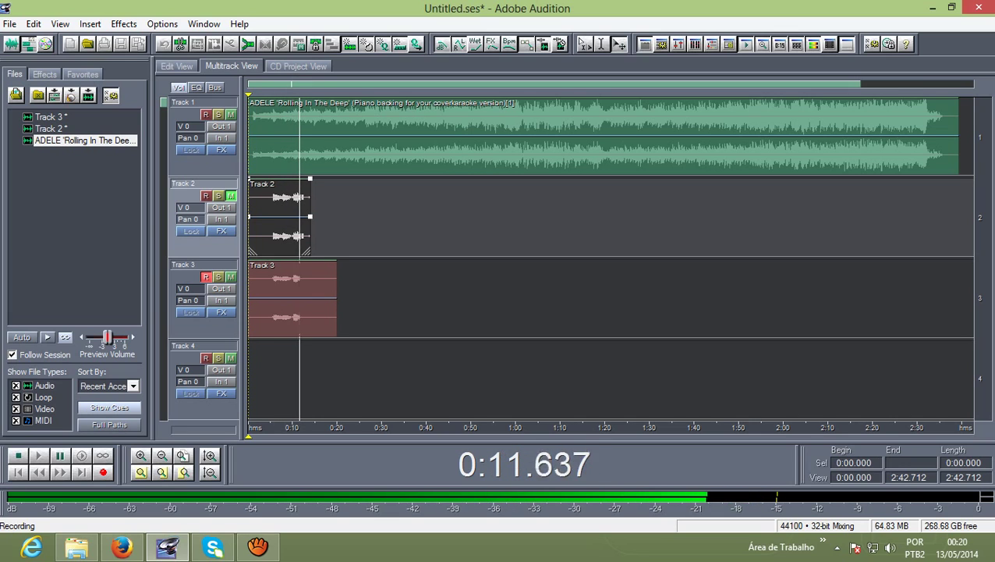
pyautogui.press('space')
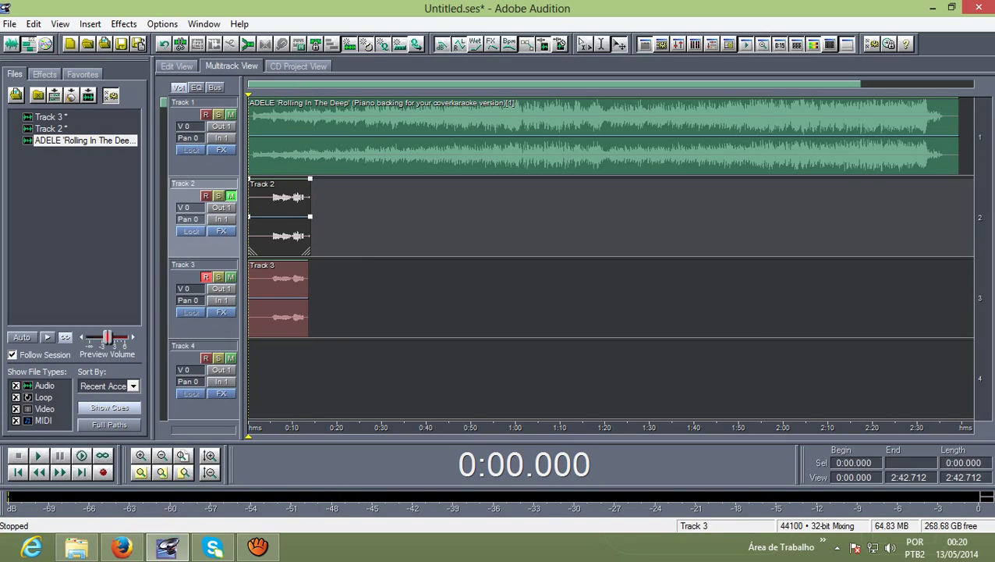
# - Mute Track 3 and record a third vocal take of about 13 seconds onto Track 4, armed instead of Track 3
pyautogui.click(206, 276)
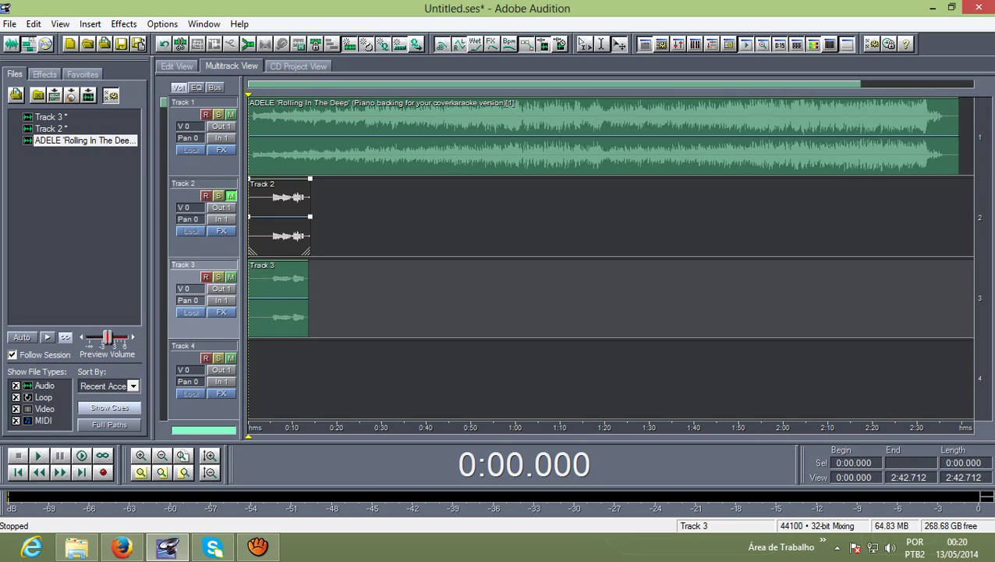
pyautogui.click(206, 357)
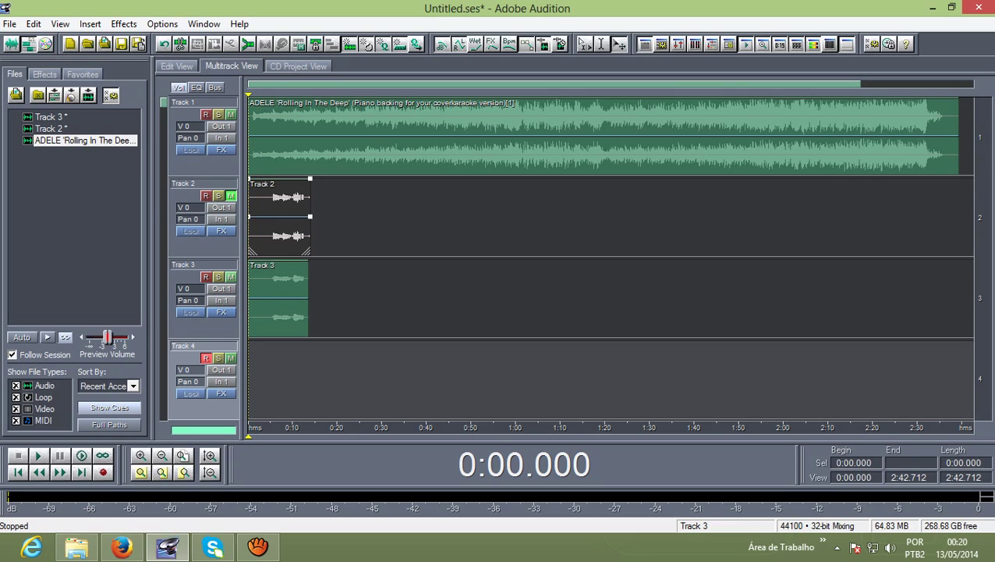
pyautogui.click(230, 277)
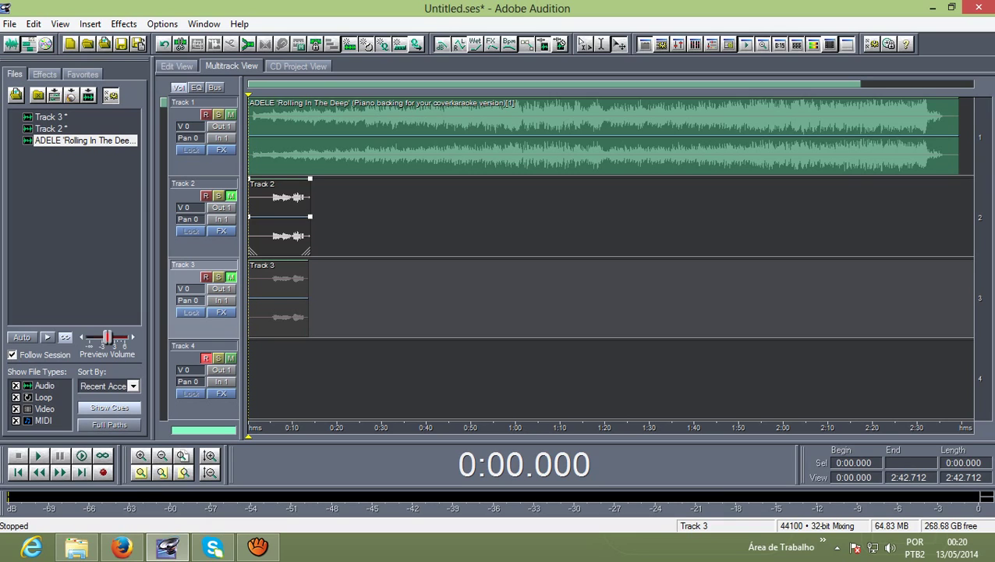
pyautogui.click(103, 472)
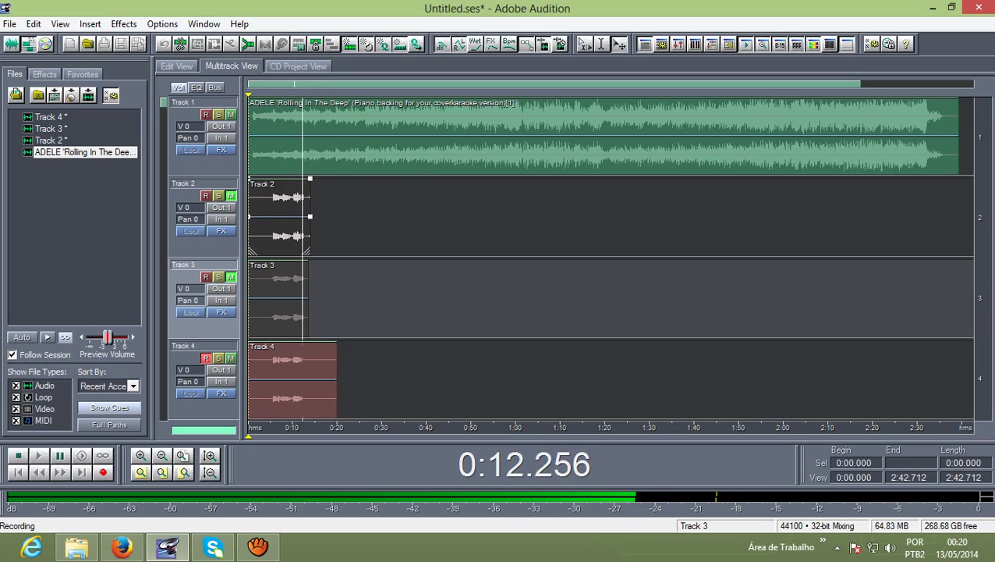
pyautogui.press('space')
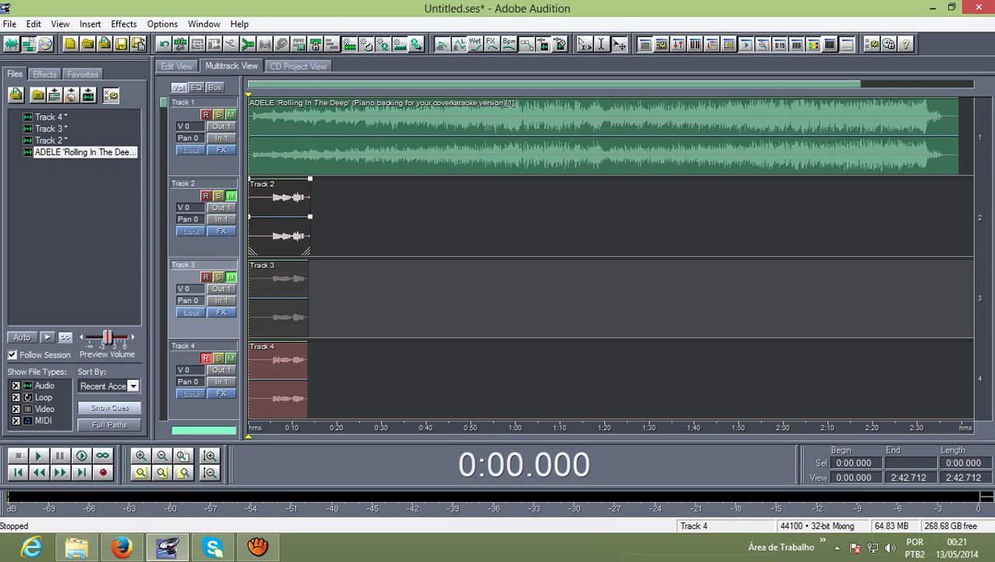
# - Unmute Tracks 2 and 3, and lower Track 1's volume to -8.4 dB while playing the mix
pyautogui.click(231, 277)
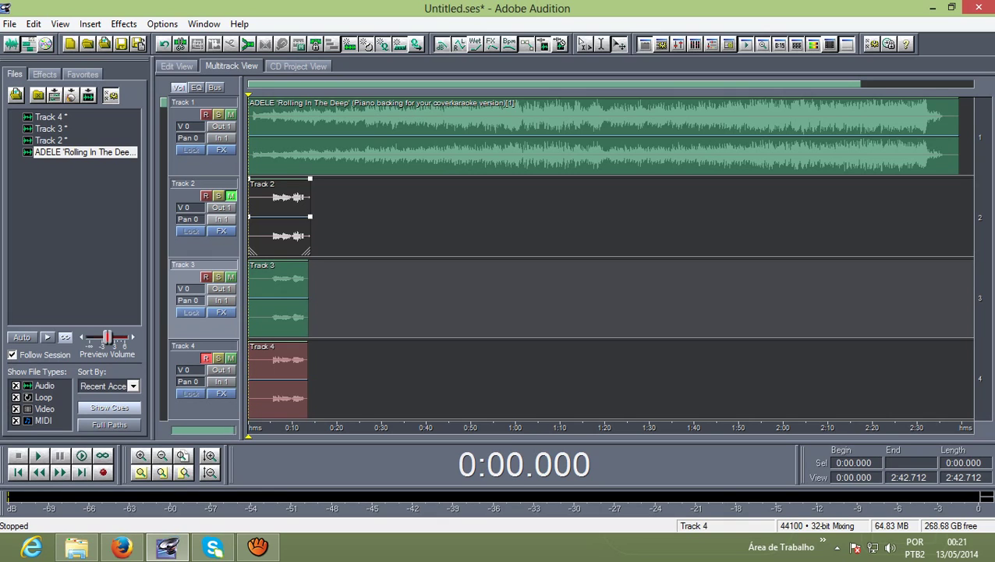
pyautogui.click(231, 196)
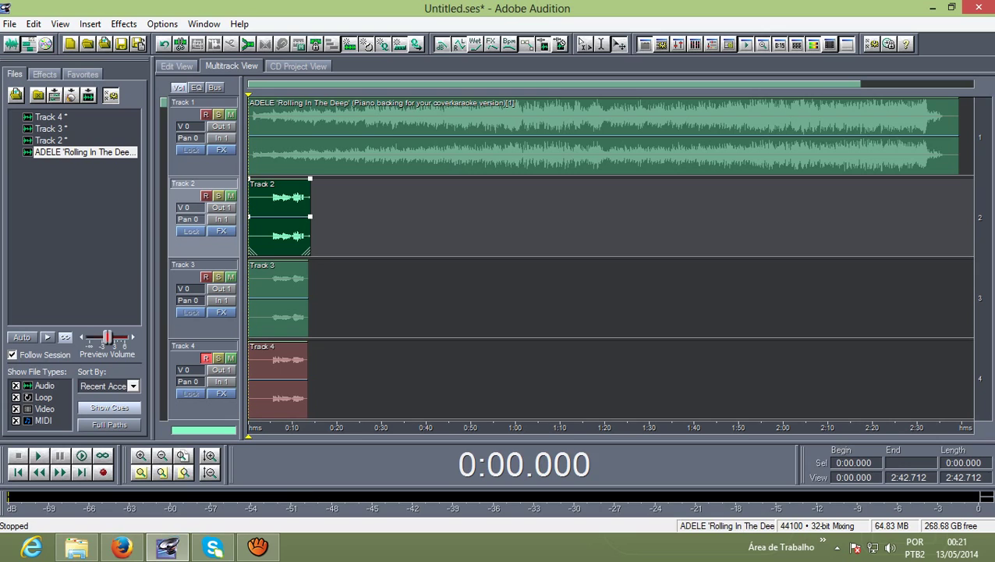
pyautogui.press('space')
pyautogui.rightClick(184, 125)
pyautogui.moveTo(220, 128); pyautogui.dragTo(221, 154)
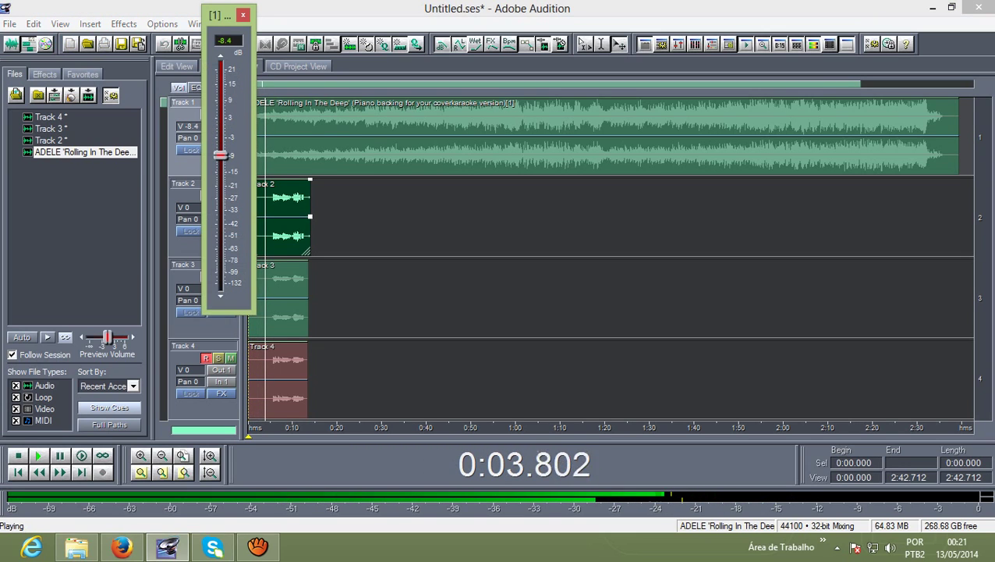
pyautogui.click(243, 14)
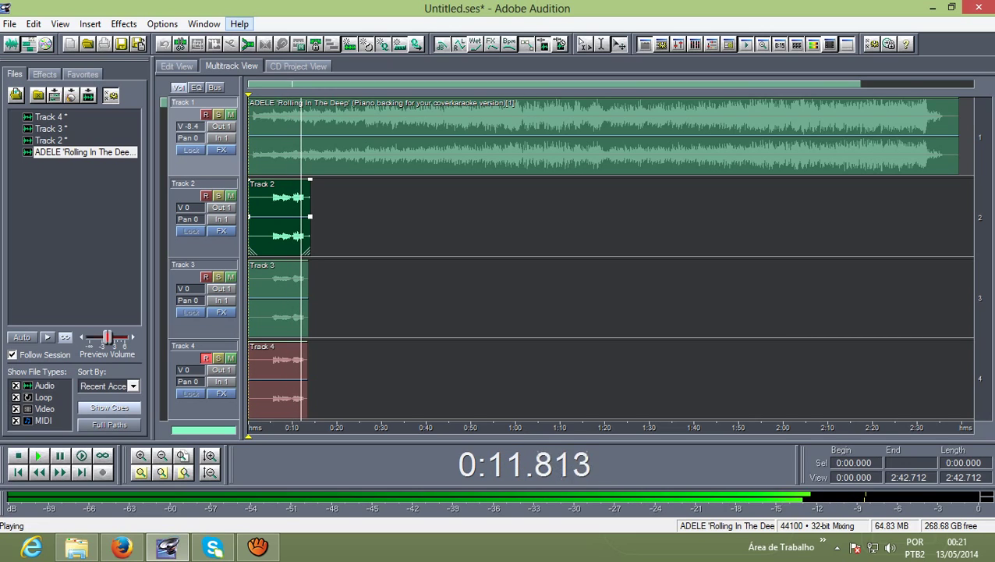
pyautogui.press('space')
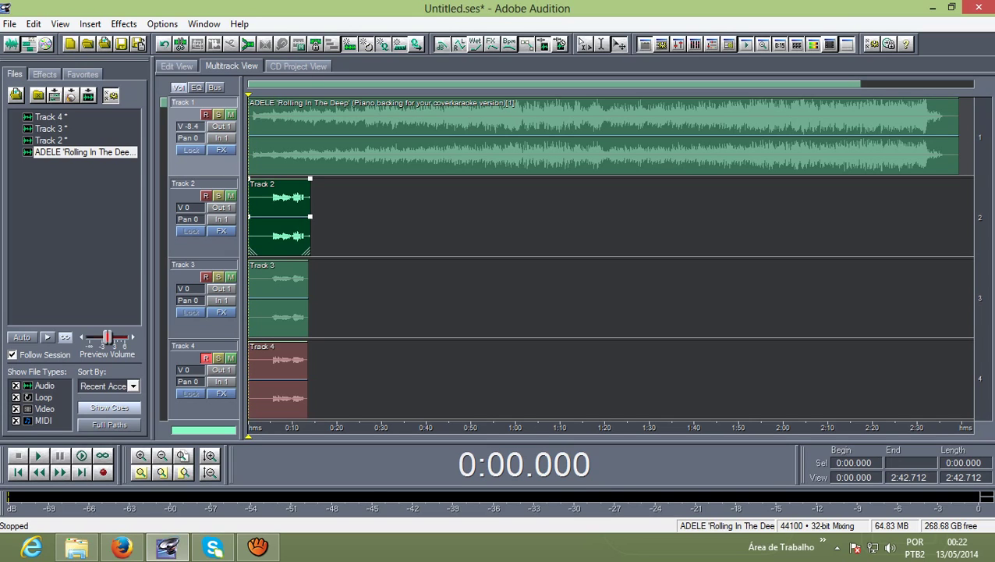
# - Delete the backing clip from Track 1 and set up a Windows PCM audio export named "dvdvd d acapella"
pyautogui.click(600, 137)
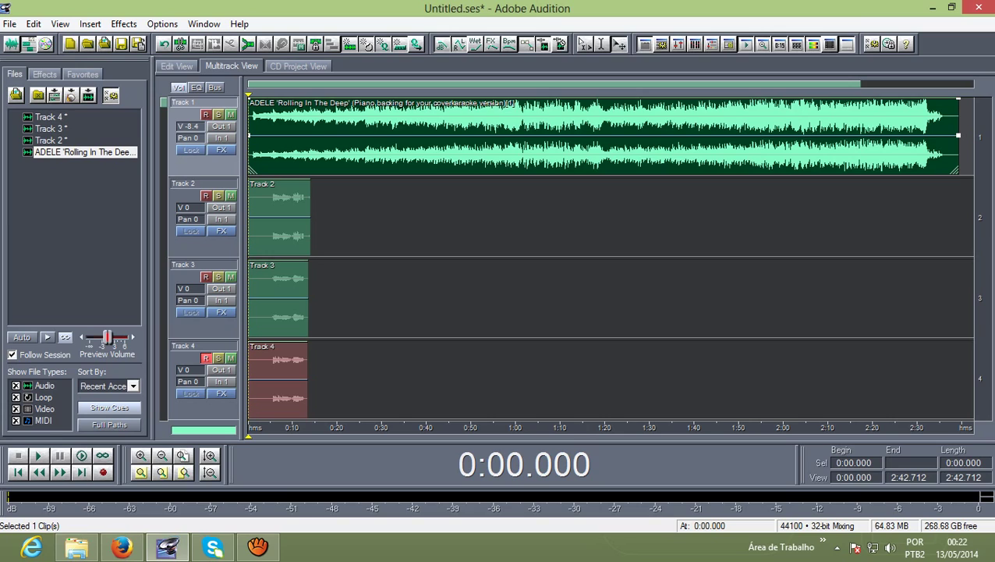
pyautogui.press('Delete')
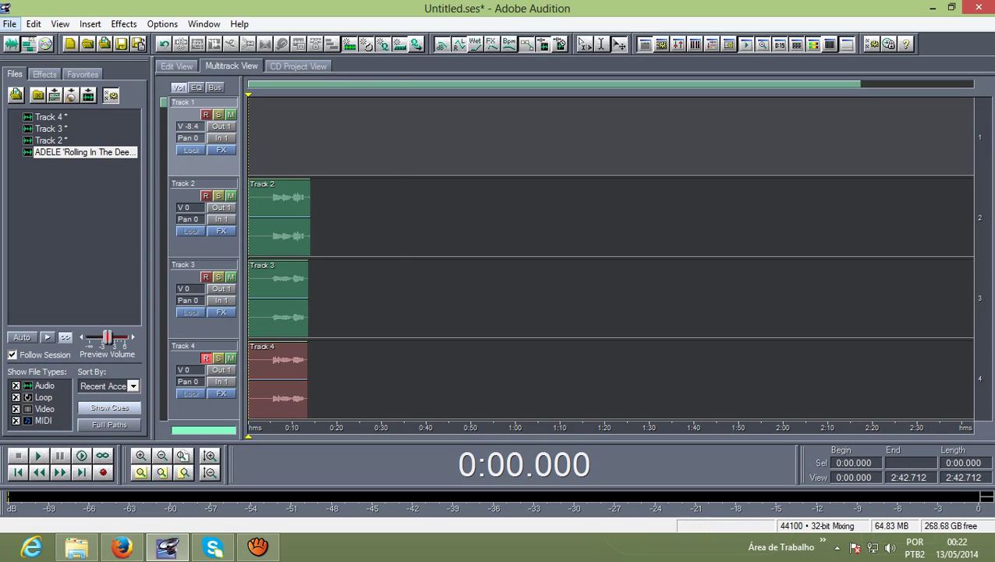
pyautogui.click(9, 23)
pyautogui.moveTo(376, 234)
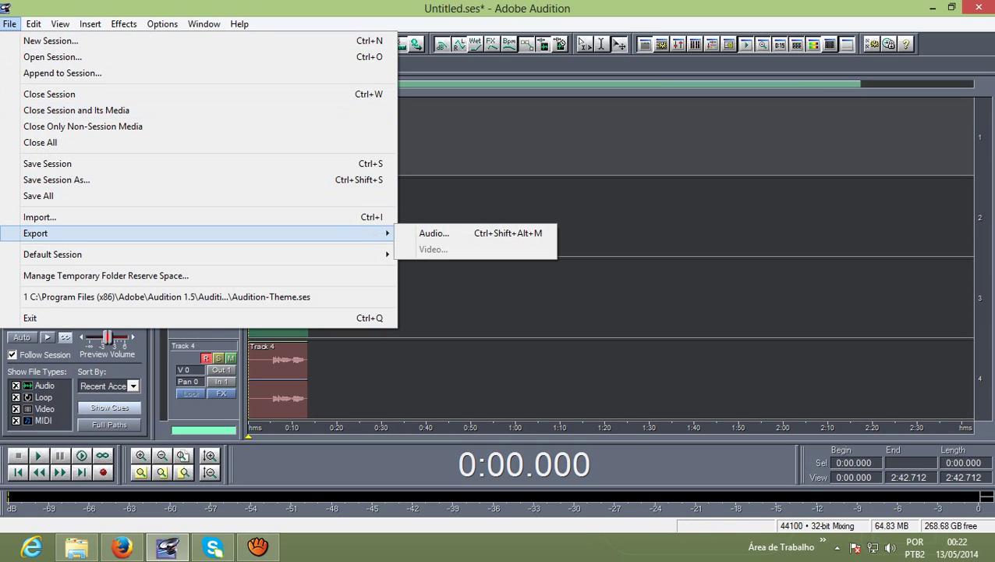
pyautogui.click(433, 232)
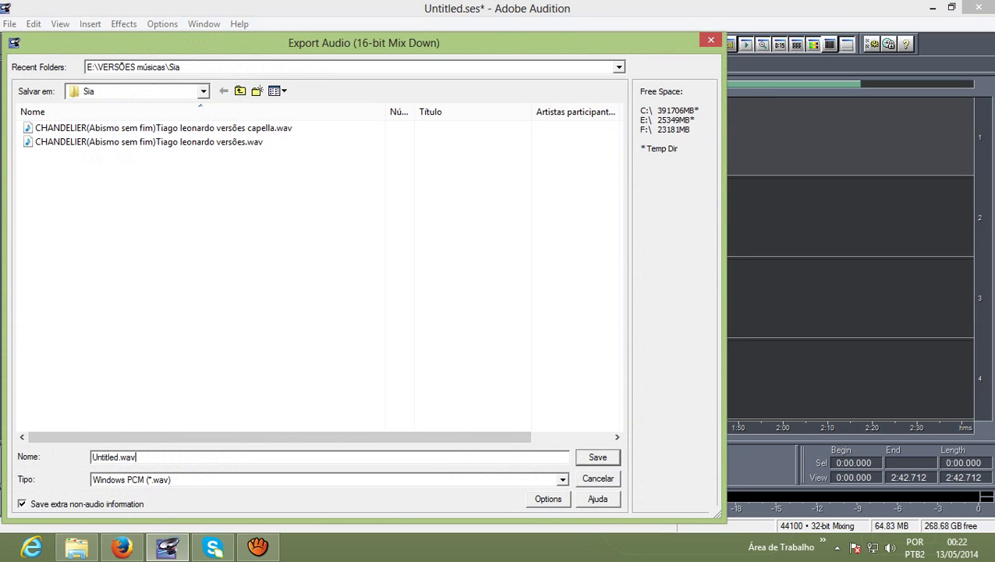
pyautogui.hotkey('shift', 'Left')
pyautogui.hotkey('shift', 'Left')
pyautogui.hotkey('shift', 'Left')
pyautogui.hotkey('shift', 'Left')
pyautogui.hotkey('shift', 'Left')
pyautogui.hotkey('shift', 'Left')
pyautogui.hotkey('shift', 'Left')
pyautogui.hotkey('shift', 'Left')
pyautogui.hotkey('shift', 'Left')
pyautogui.hotkey('shift', 'Left')
pyautogui.hotkey('shift', 'Left')
pyautogui.hotkey('shift', 'Left')
pyautogui.write('dvdvd d acapella')
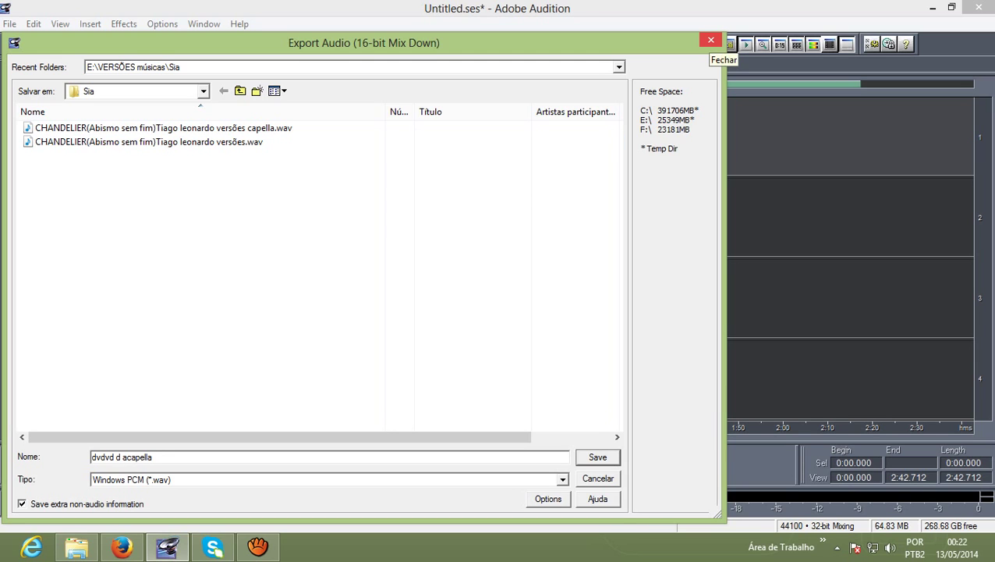
# - Cancel the audio export and undo the removal of the backing clip
pyautogui.click(710, 40)
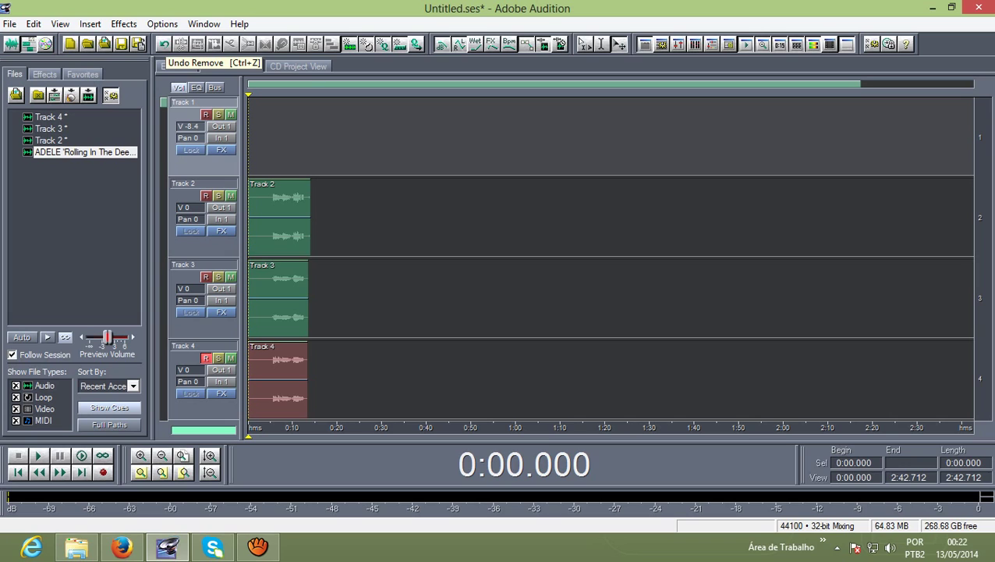
pyautogui.click(164, 44)
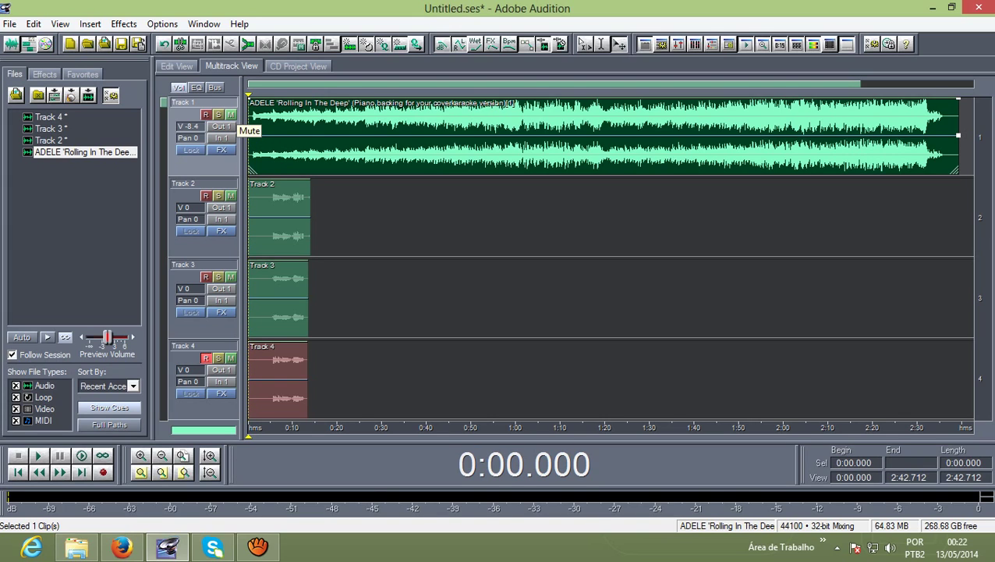
# - Mute Track 1 and shorten its backing clip to end with the Track 2 recording, at about 14 seconds
pyautogui.click(231, 116)
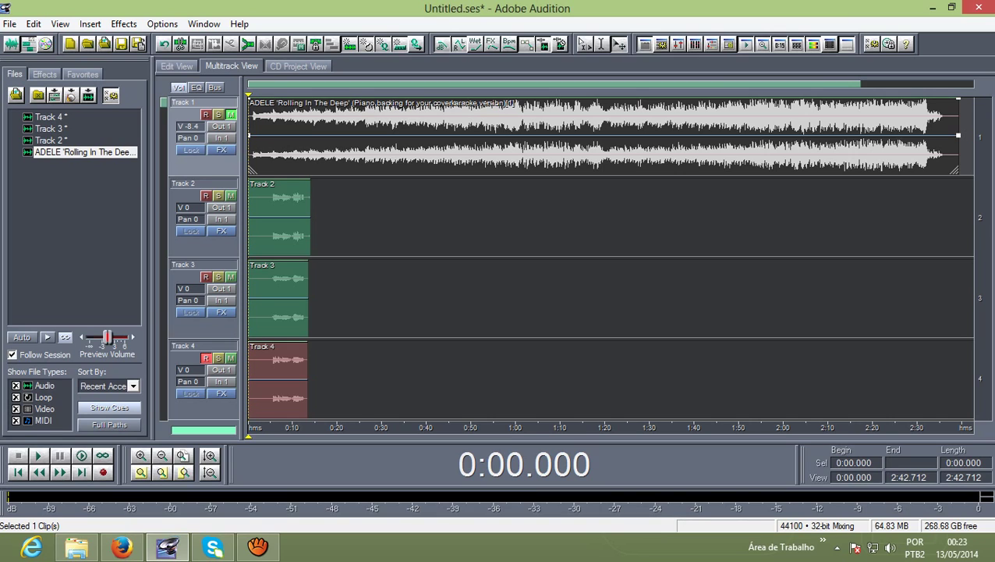
pyautogui.moveTo(958, 135); pyautogui.dragTo(311, 135)
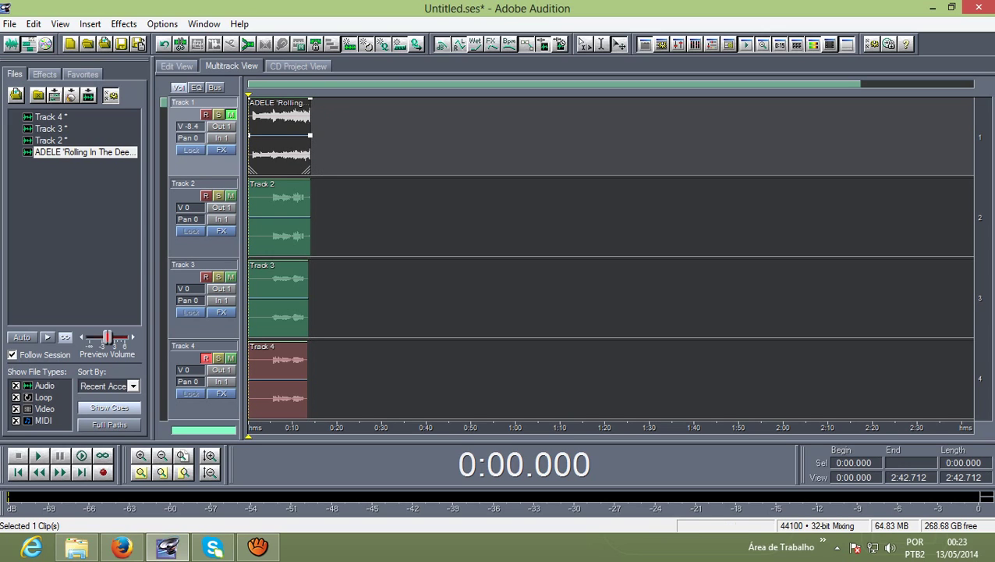
pyautogui.click(10, 24)
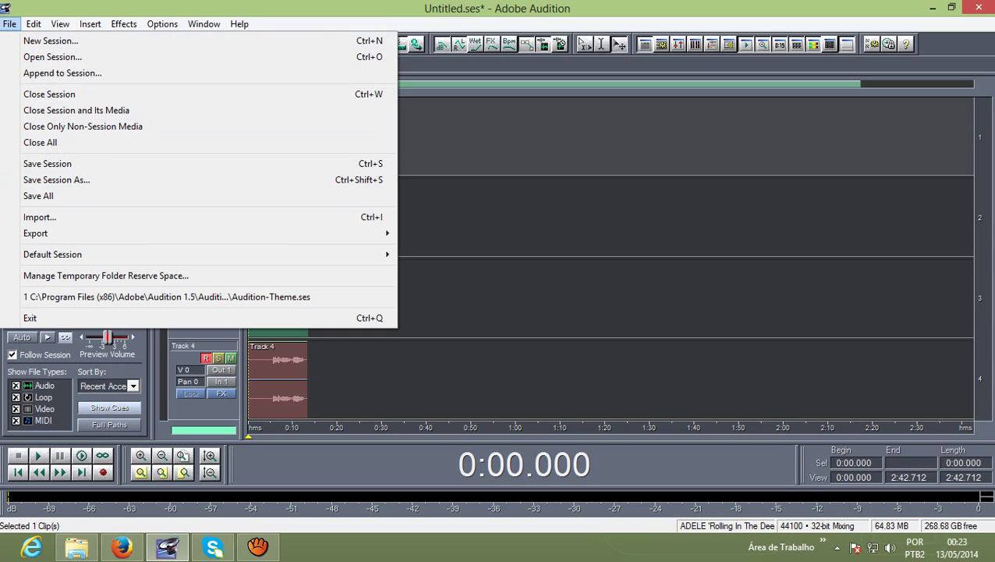
pyautogui.moveTo(78, 232)
pyautogui.click(422, 231)
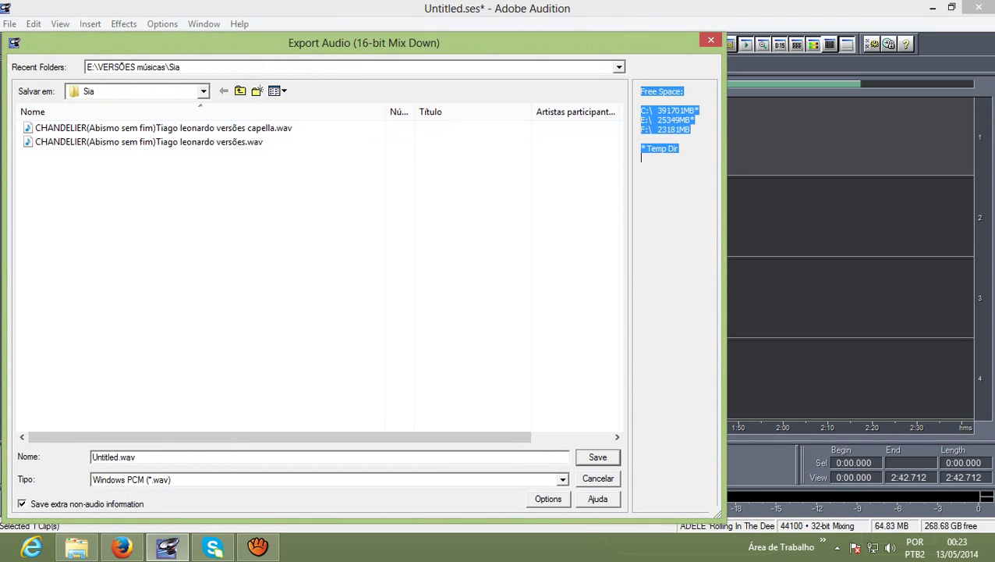
pyautogui.click(711, 40)
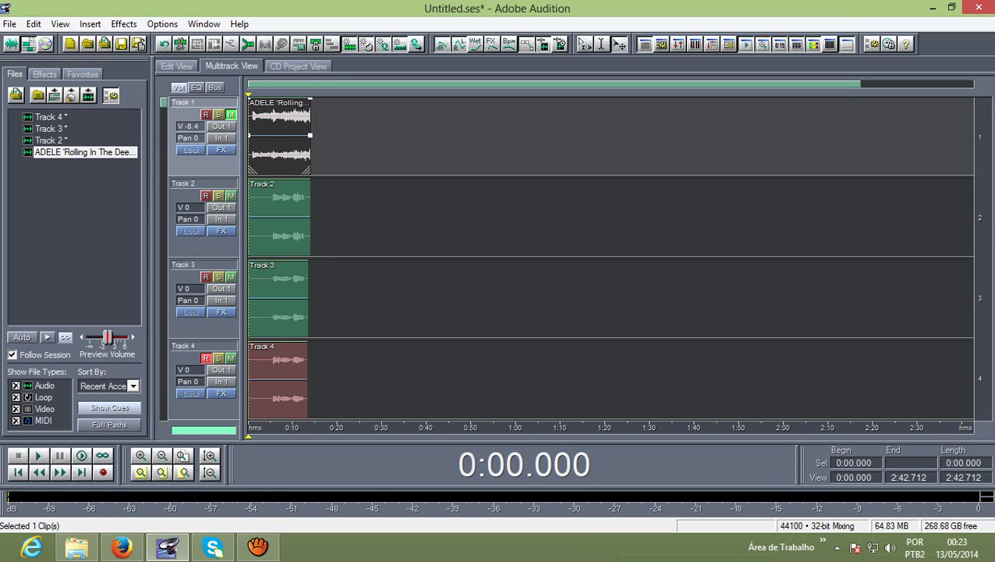
# - Play the three vocal tracks together with the backing muted, stopping after about 12 seconds
pyautogui.press('space')
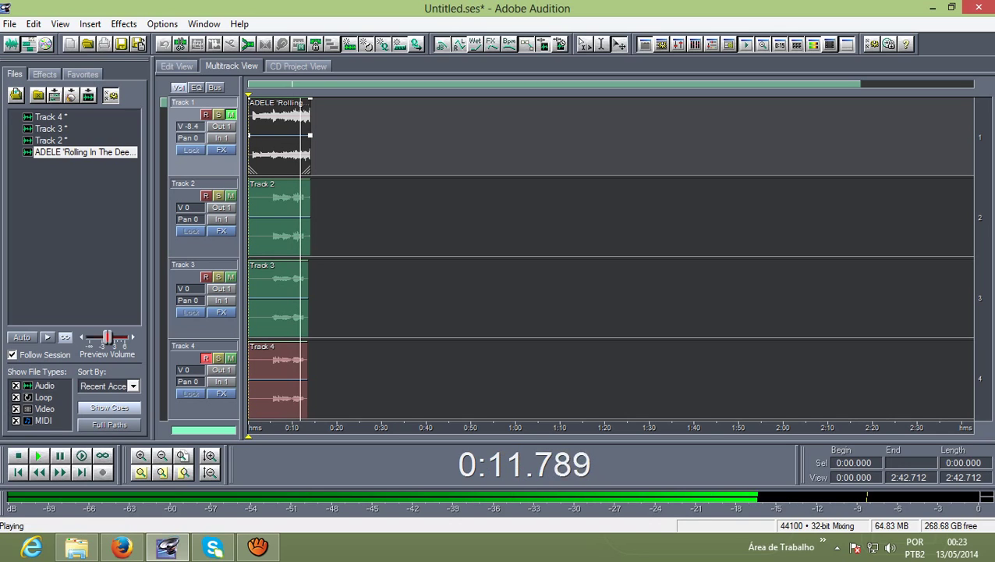
pyautogui.press('space')
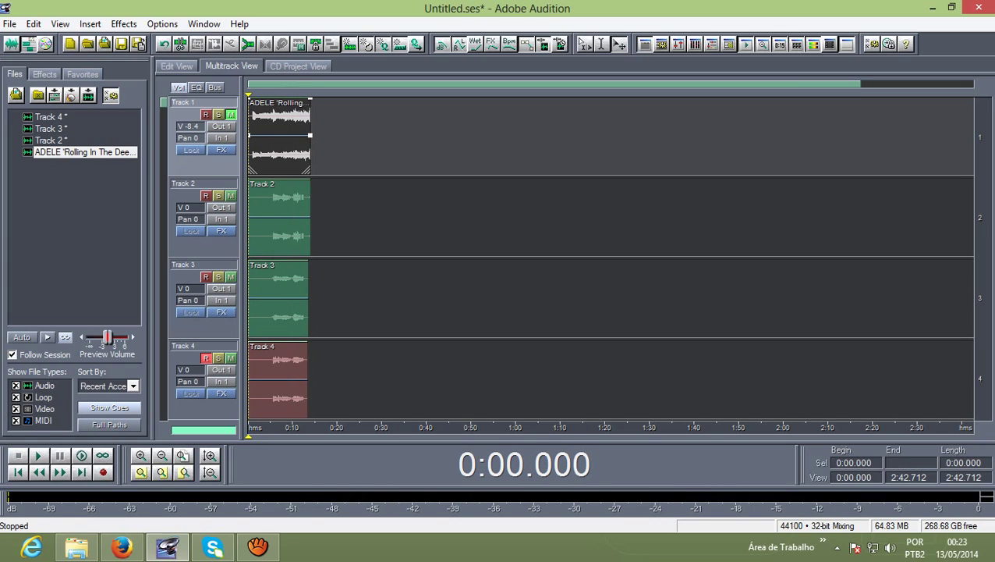